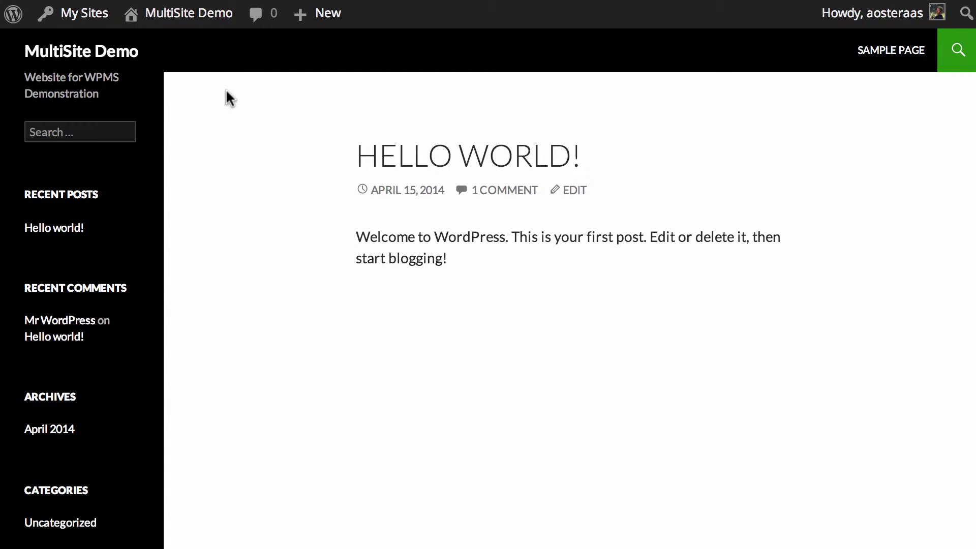
Step: Open the Network Settings page in the multisite network's administration area
{"action": "mouse_move", "coordinate": [71, 20]}
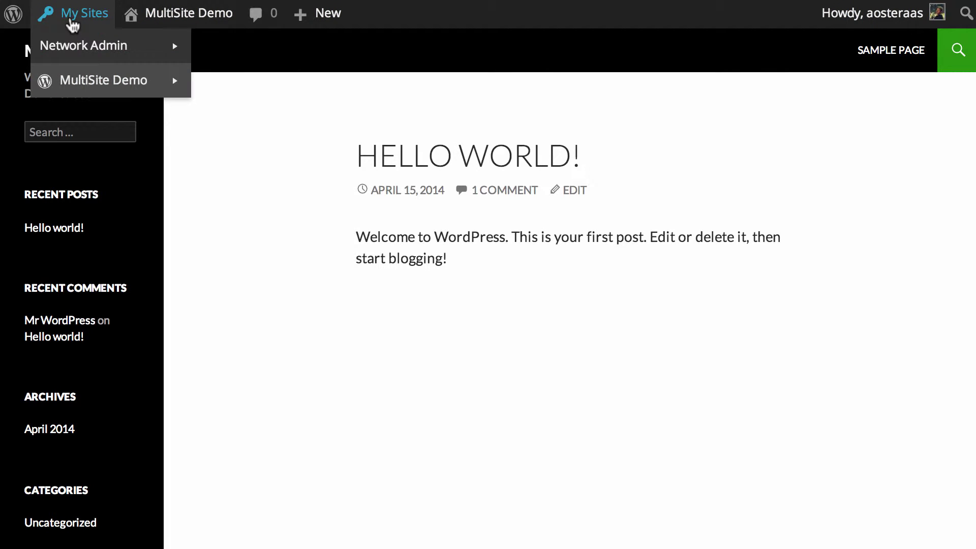
{"action": "mouse_move", "coordinate": [71, 45]}
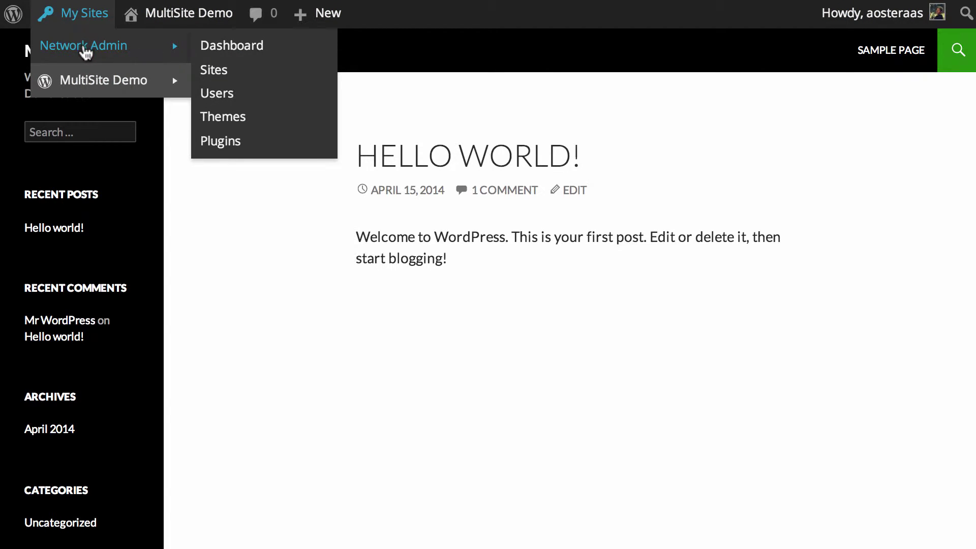
{"action": "left_click", "coordinate": [85, 48]}
{"action": "mouse_move", "coordinate": [64, 227]}
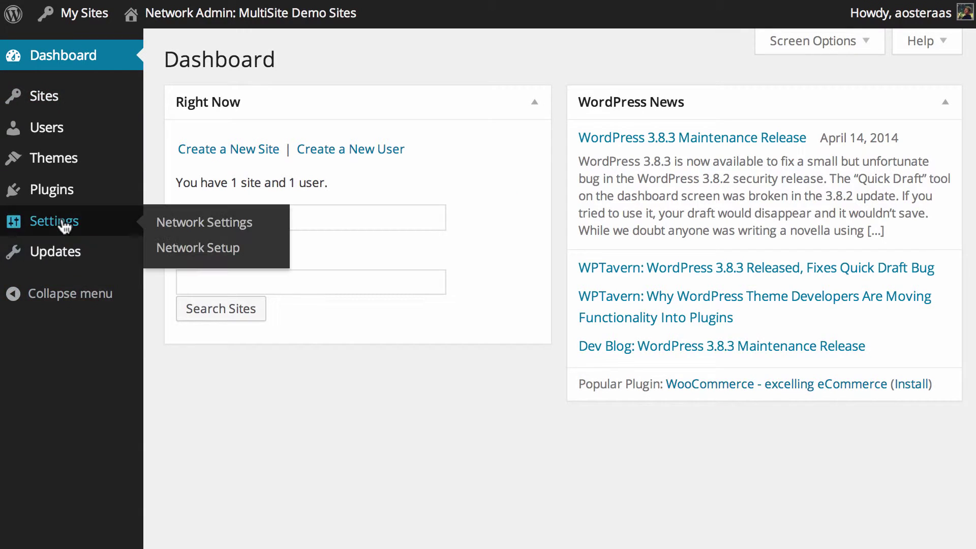
{"action": "left_click", "coordinate": [65, 227]}
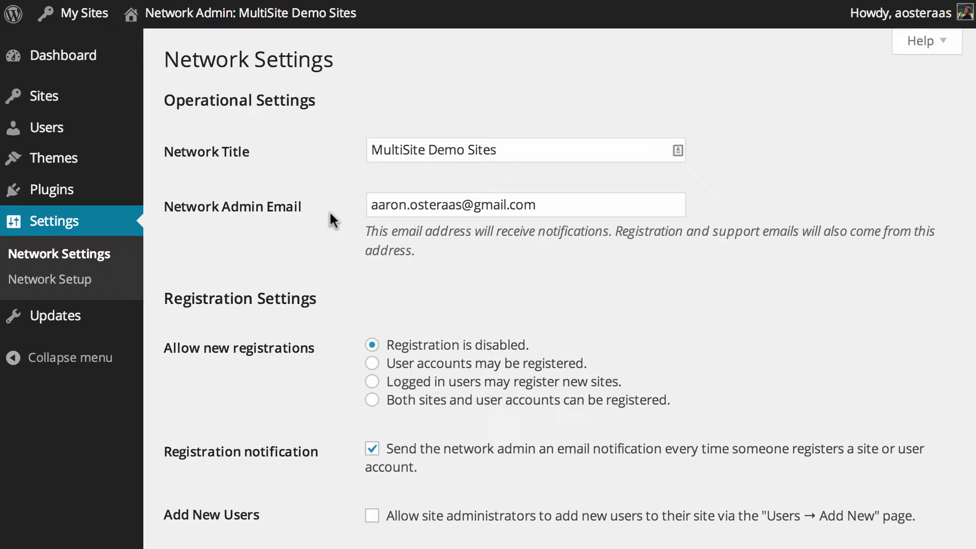
Step: Allow both sites and user accounts to be registered, with registration email notifications to the network admin enabled
{"action": "left_click", "coordinate": [372, 363]}
{"action": "left_click", "coordinate": [389, 385]}
{"action": "left_click", "coordinate": [423, 405]}
{"action": "left_click", "coordinate": [363, 450]}
{"action": "left_click", "coordinate": [363, 451]}
Step: Allow site administrators to add new users to their sites
{"action": "scroll", "coordinate": [300, 433], "scroll_direction": "down", "scroll_amount": 5}
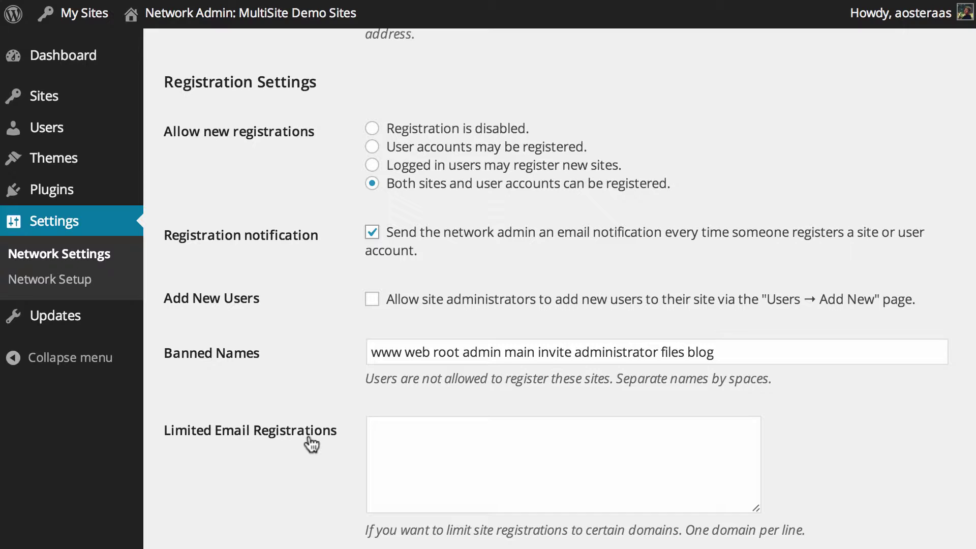
{"action": "left_click", "coordinate": [372, 300]}
{"action": "left_click", "coordinate": [254, 352]}
{"action": "left_click", "coordinate": [262, 379]}
Step: Remove "administrator" from the banned names and undo the removal
{"action": "left_click", "coordinate": [590, 352]}
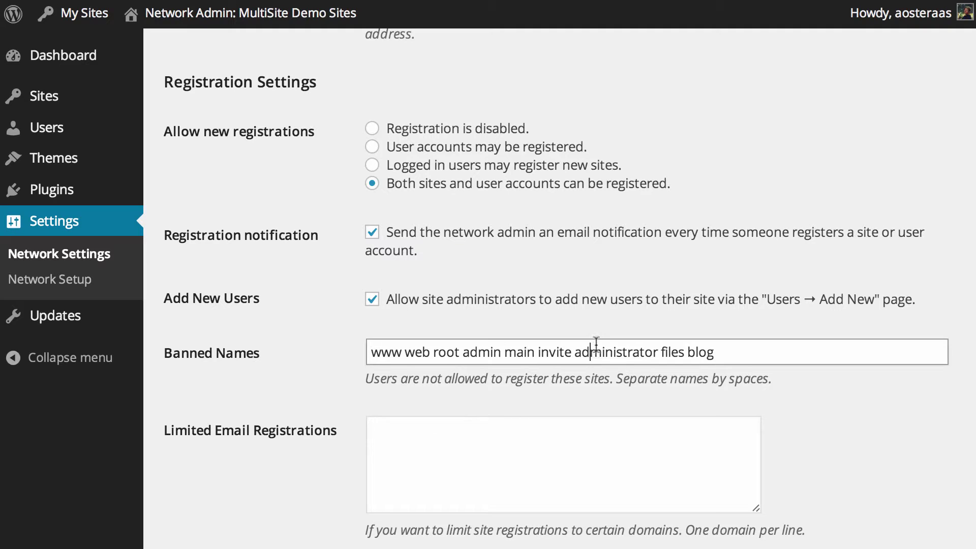
{"action": "double_click", "coordinate": [627, 354]}
{"action": "key", "text": "BackSpace"}
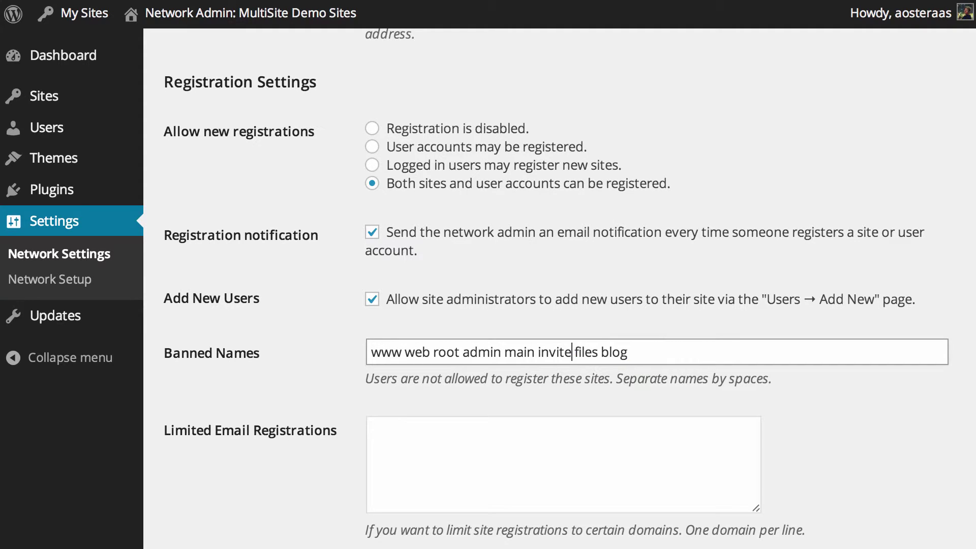
{"action": "key", "text": "ctrl+z"}
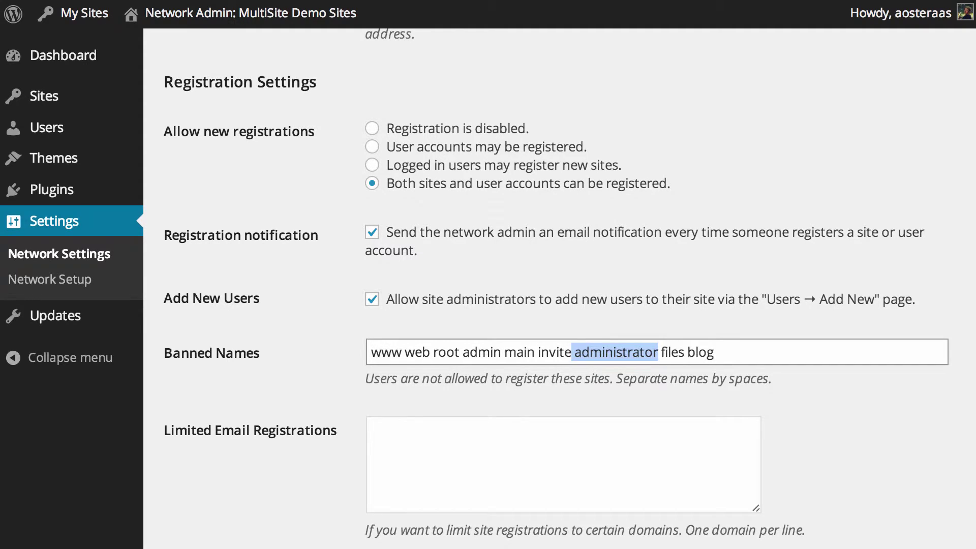
Step: Try limiting email registrations to the domains example.com and gmail.com, and clear the list again
{"action": "scroll", "coordinate": [334, 399], "scroll_direction": "down", "scroll_amount": 4}
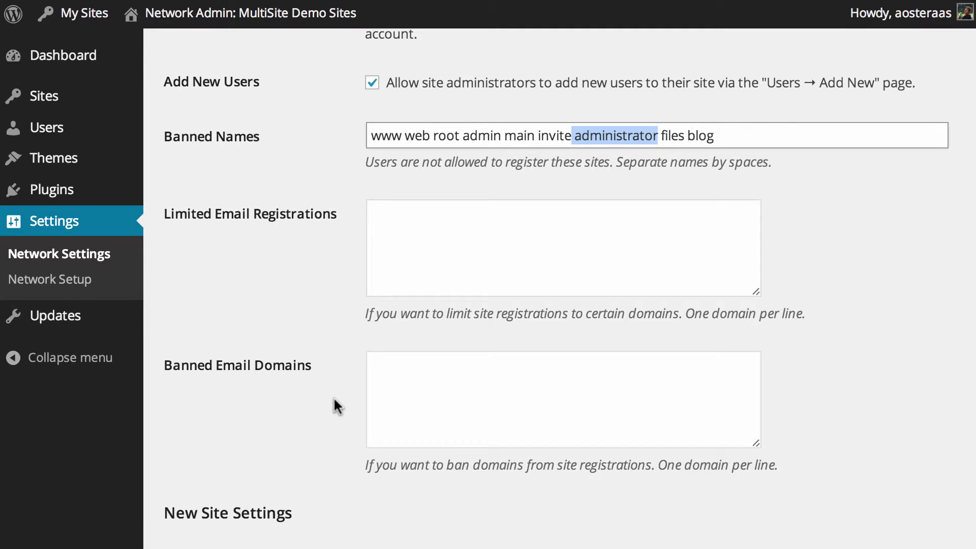
{"action": "left_click", "coordinate": [539, 262]}
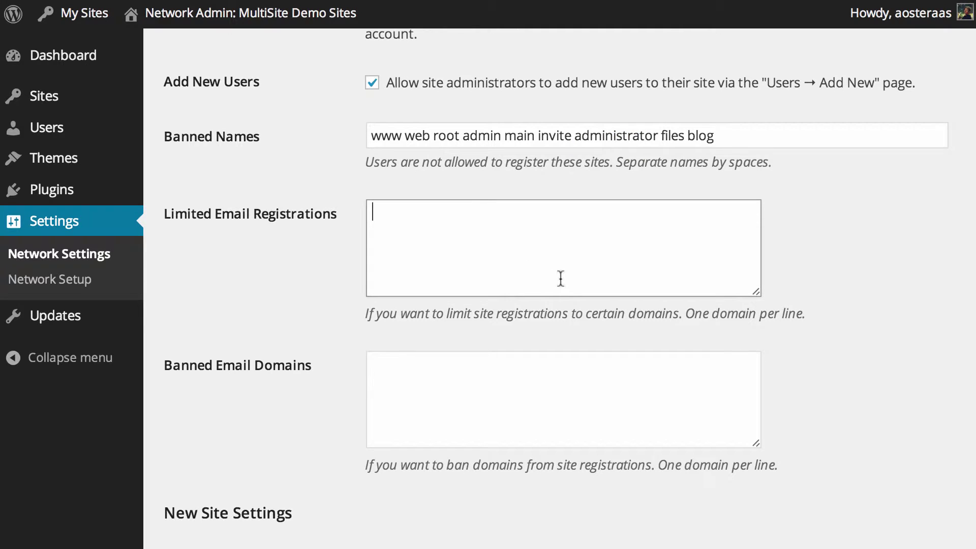
{"action": "type", "text": "example.com"}
{"action": "key", "text": "Return"}
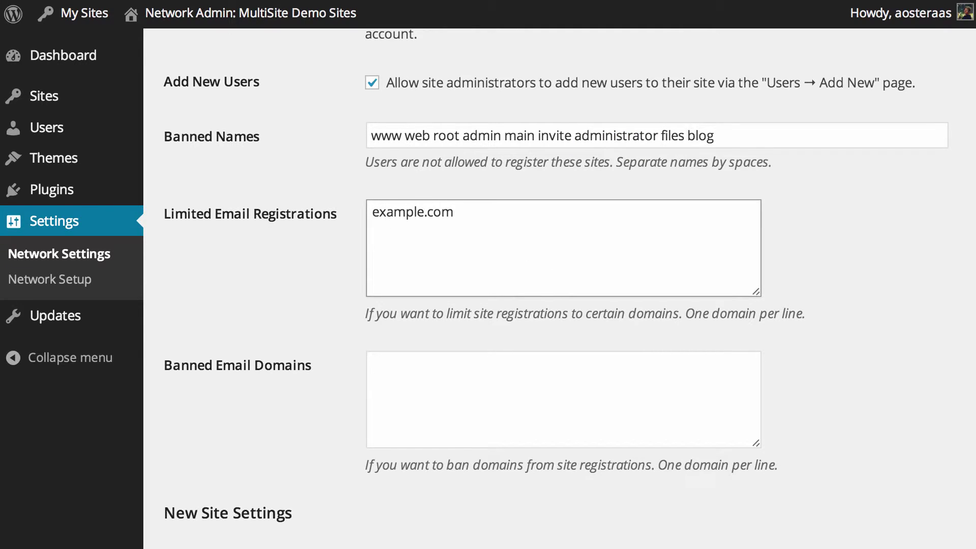
{"action": "type", "text": "gmail.com"}
{"action": "key", "text": "ctrl+a"}
{"action": "key", "text": "BackSpace"}
{"action": "key", "text": "Tab"}
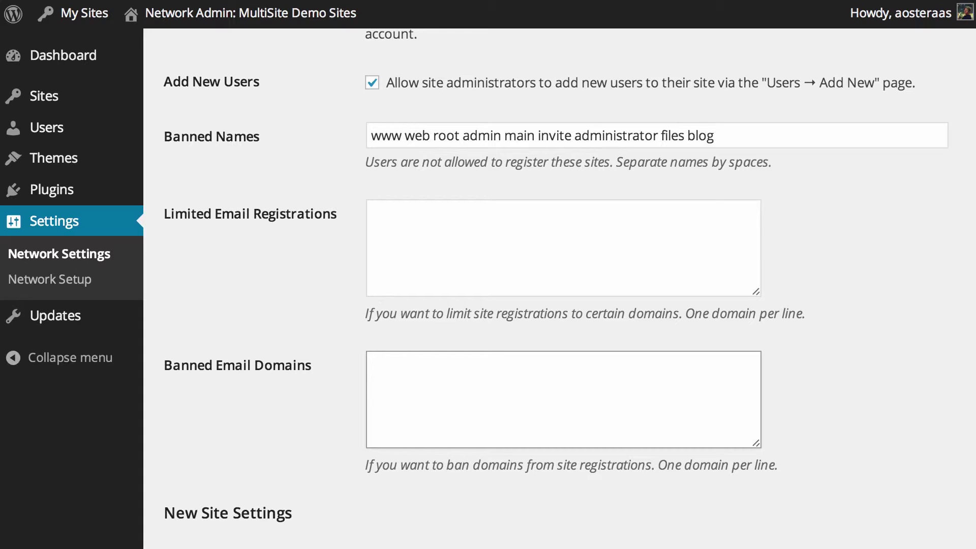
Step: Read through the Welcome Email template for new site owners, from the site address to the closing signature
{"action": "scroll", "coordinate": [157, 226], "scroll_direction": "up", "scroll_amount": 1}
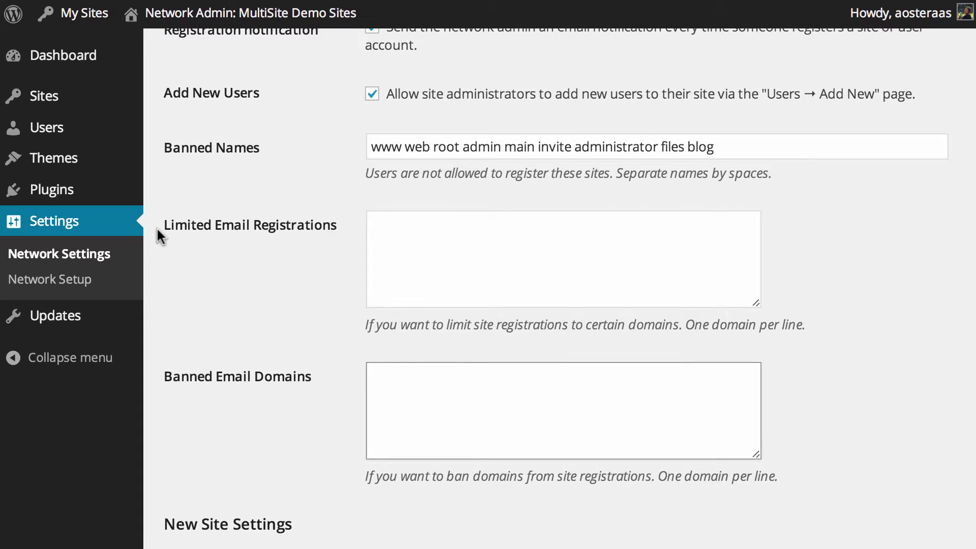
{"action": "scroll", "coordinate": [185, 239], "scroll_direction": "down", "scroll_amount": 10}
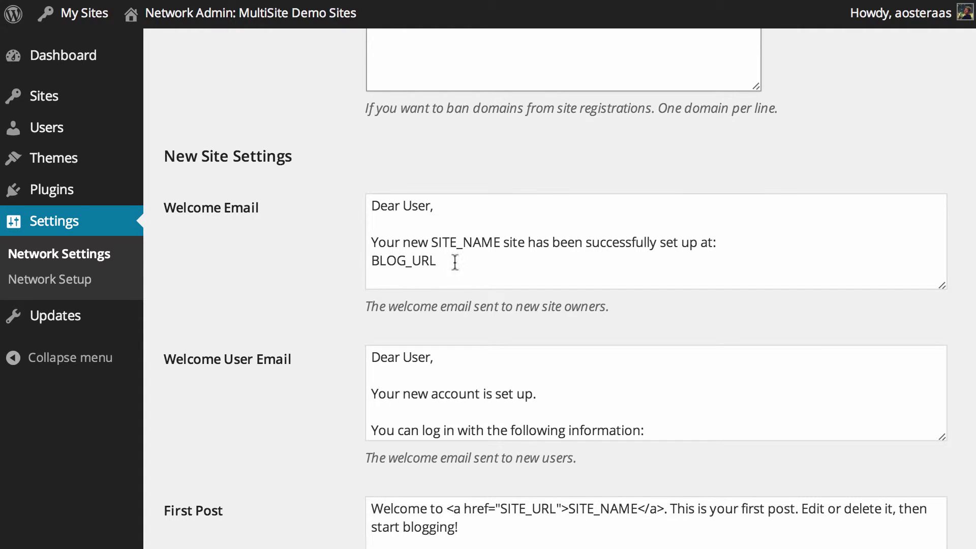
{"action": "left_click_drag", "start_coordinate": [407, 249], "coordinate": [514, 254]}
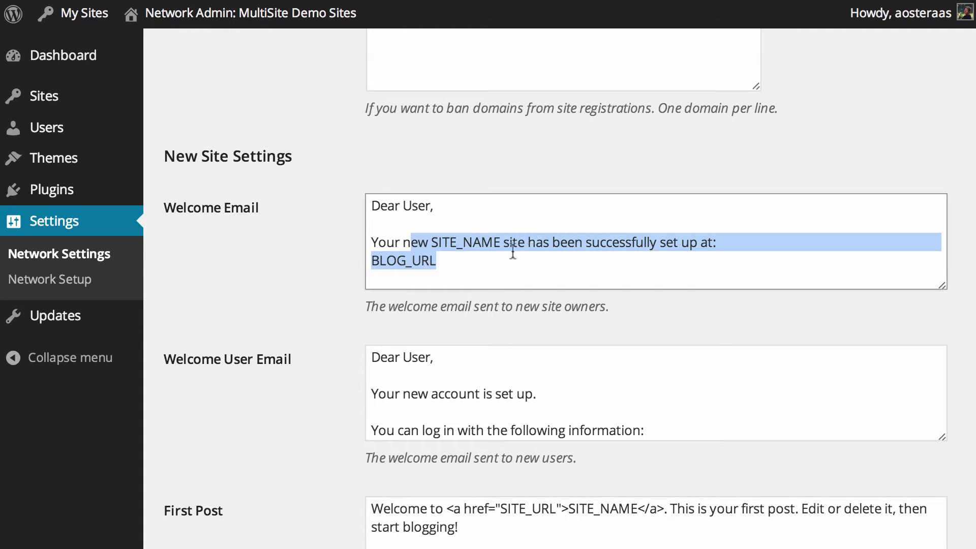
{"action": "left_click", "coordinate": [539, 259]}
{"action": "scroll", "coordinate": [542, 258], "scroll_direction": "down", "scroll_amount": 1}
{"action": "scroll", "coordinate": [543, 258], "scroll_direction": "down", "scroll_amount": 2}
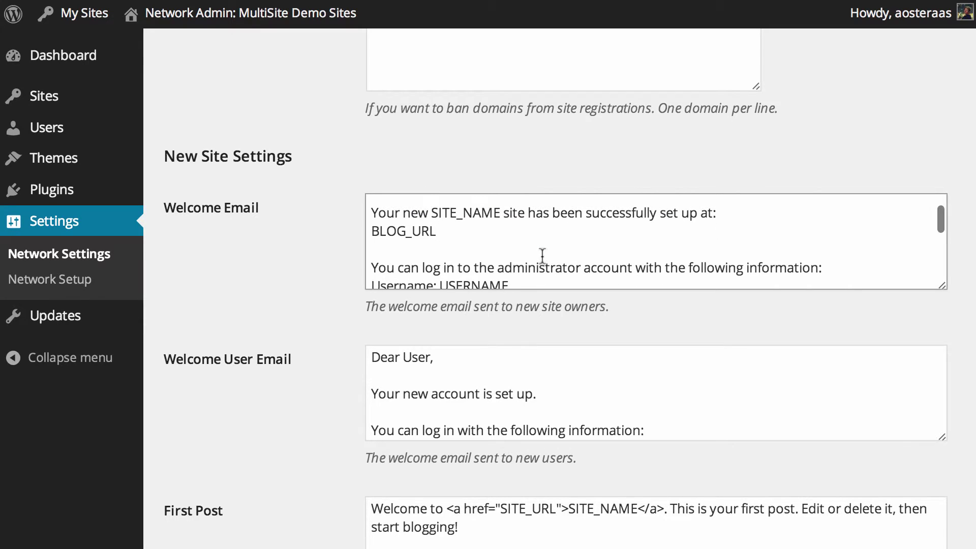
{"action": "left_click_drag", "start_coordinate": [422, 250], "coordinate": [612, 253]}
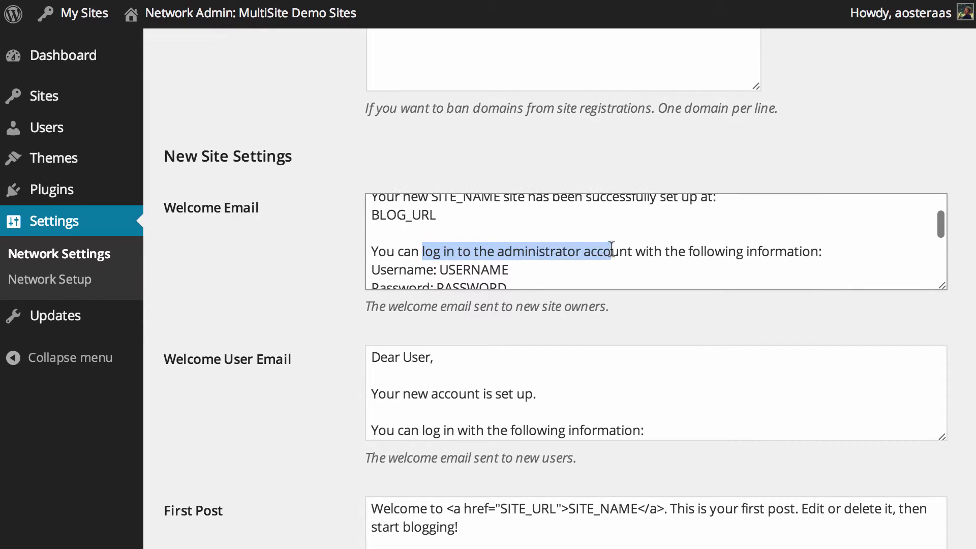
{"action": "left_click", "coordinate": [612, 250]}
{"action": "scroll", "coordinate": [612, 249], "scroll_direction": "down", "scroll_amount": 3}
{"action": "scroll", "coordinate": [611, 249], "scroll_direction": "down", "scroll_amount": 5}
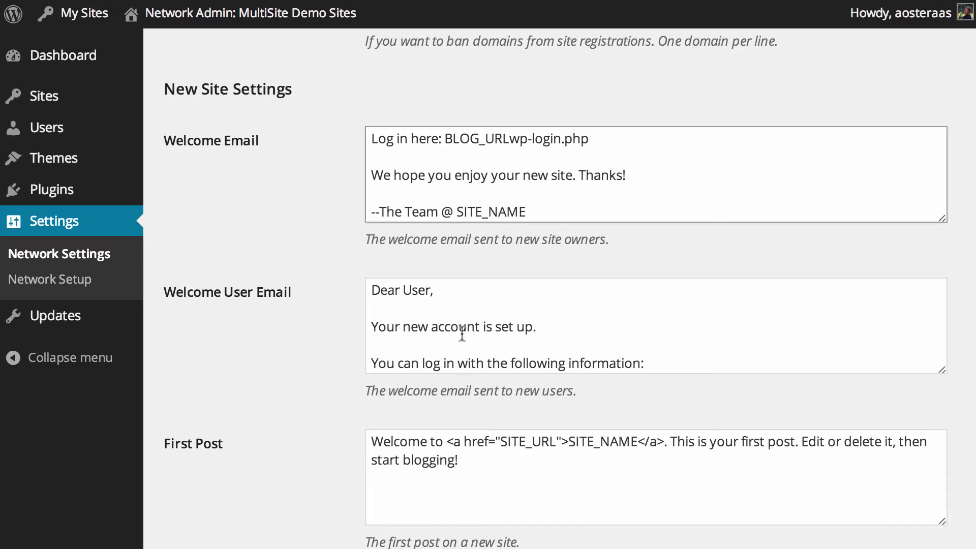
Step: Review the Welcome User Email template and the default first post, first page and first comment fields
{"action": "scroll", "coordinate": [508, 333], "scroll_direction": "down", "scroll_amount": 5}
{"action": "scroll", "coordinate": [462, 331], "scroll_direction": "up", "scroll_amount": 3}
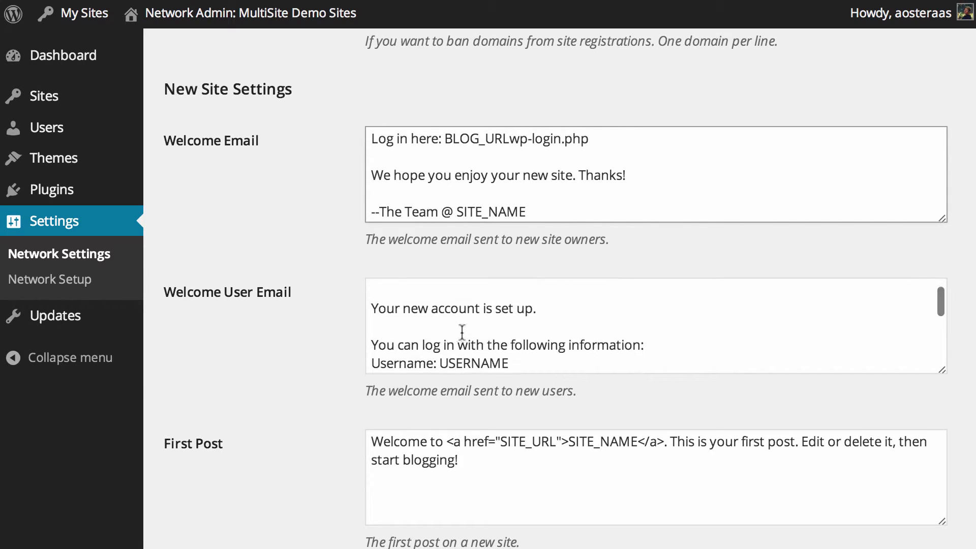
{"action": "scroll", "coordinate": [462, 331], "scroll_direction": "down", "scroll_amount": 6}
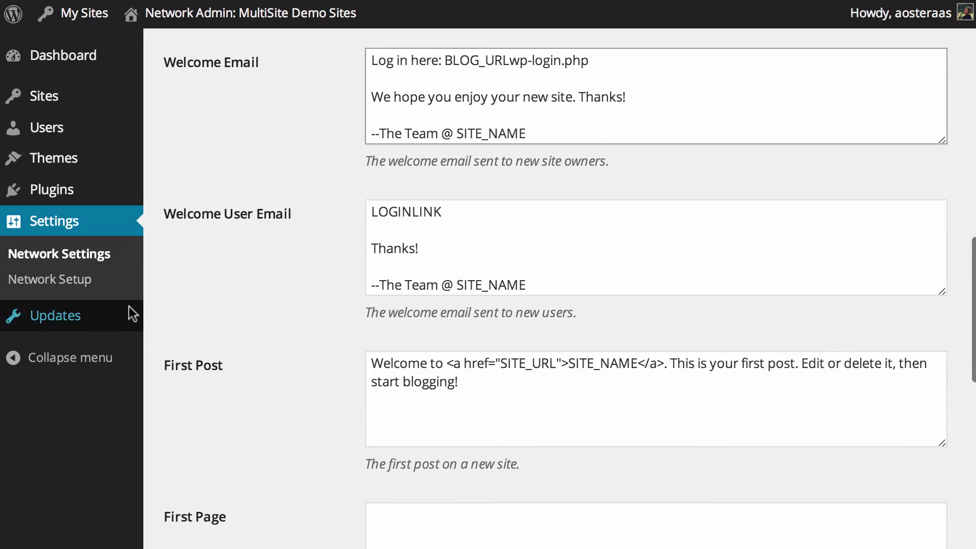
{"action": "scroll", "coordinate": [261, 406], "scroll_direction": "down", "scroll_amount": 1}
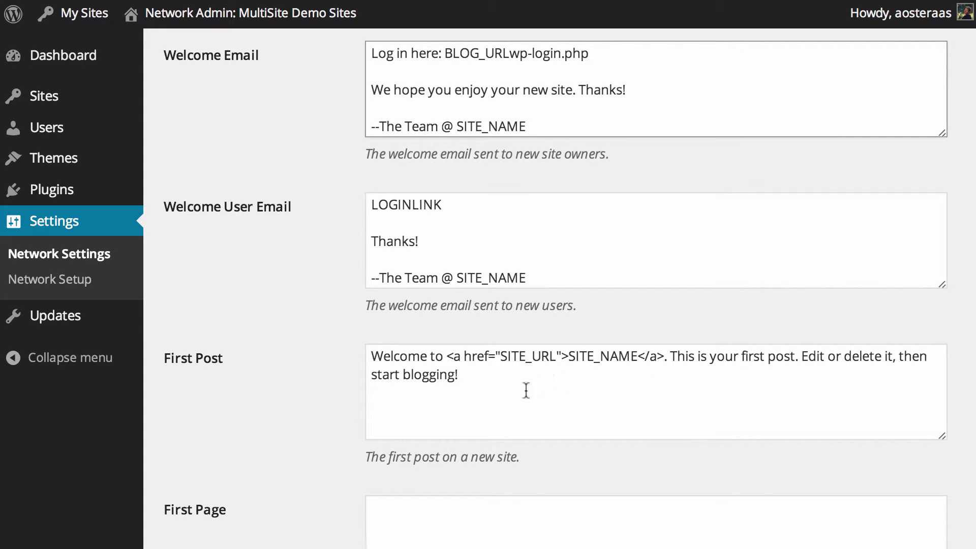
{"action": "scroll", "coordinate": [284, 380], "scroll_direction": "down", "scroll_amount": 4}
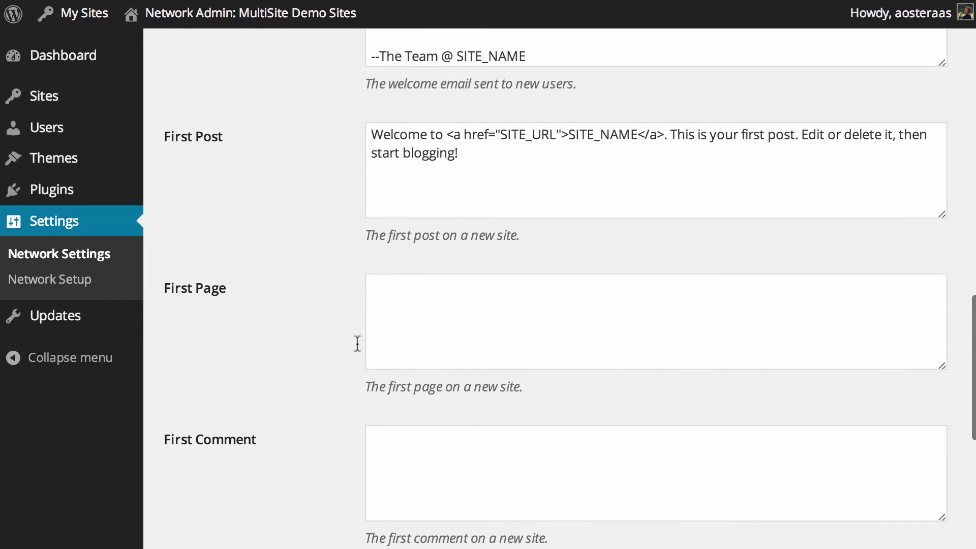
{"action": "left_click", "coordinate": [427, 331]}
{"action": "left_click", "coordinate": [418, 477]}
{"action": "scroll", "coordinate": [323, 446], "scroll_direction": "down", "scroll_amount": 6}
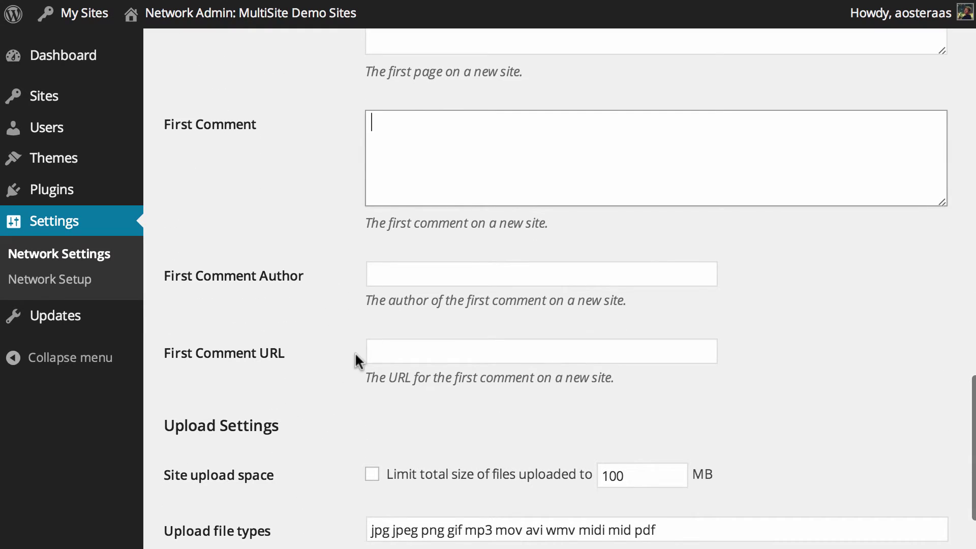
Step: Set the site upload space value to 1000 MB and leave the total upload size limit turned off
{"action": "scroll", "coordinate": [336, 387], "scroll_direction": "down", "scroll_amount": 4}
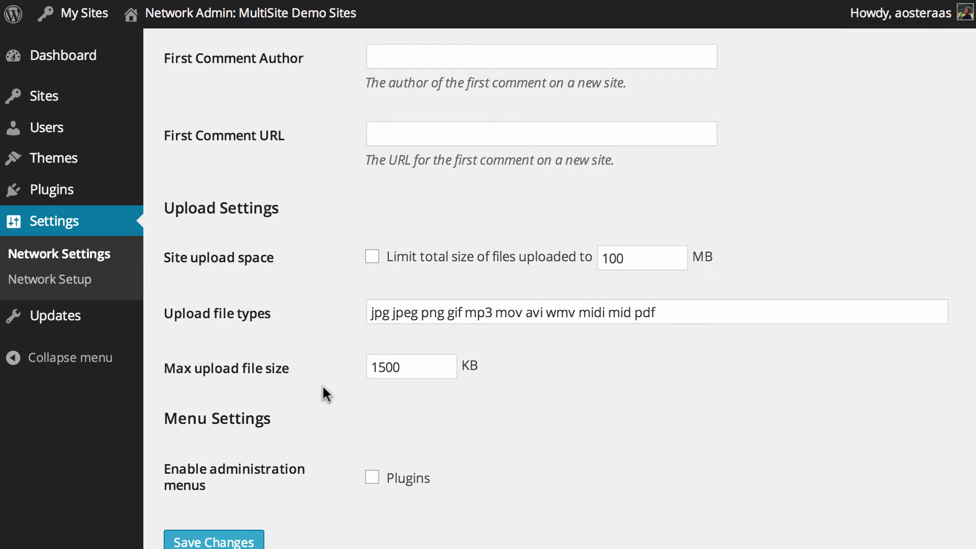
{"action": "left_click", "coordinate": [370, 263]}
{"action": "double_click", "coordinate": [639, 261]}
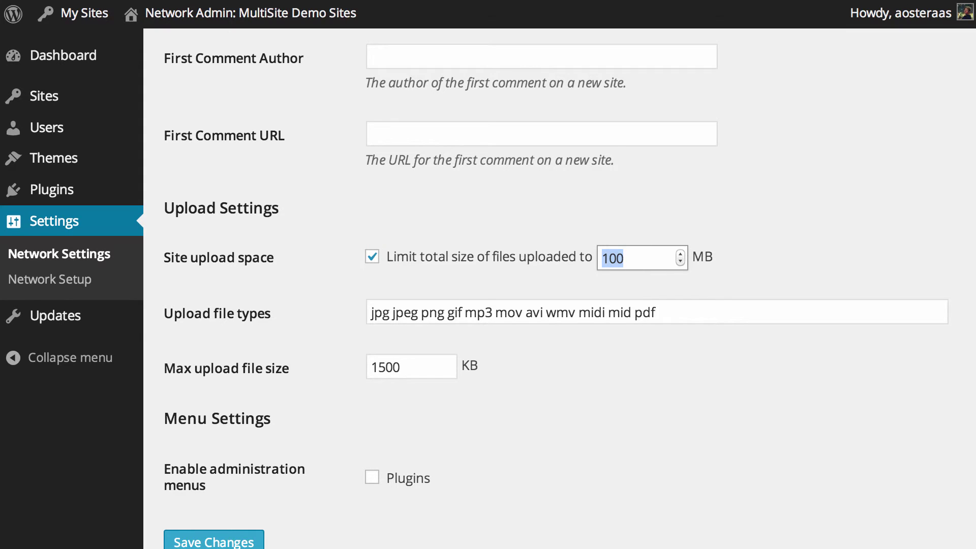
{"action": "type", "text": "1000"}
{"action": "left_click", "coordinate": [401, 262]}
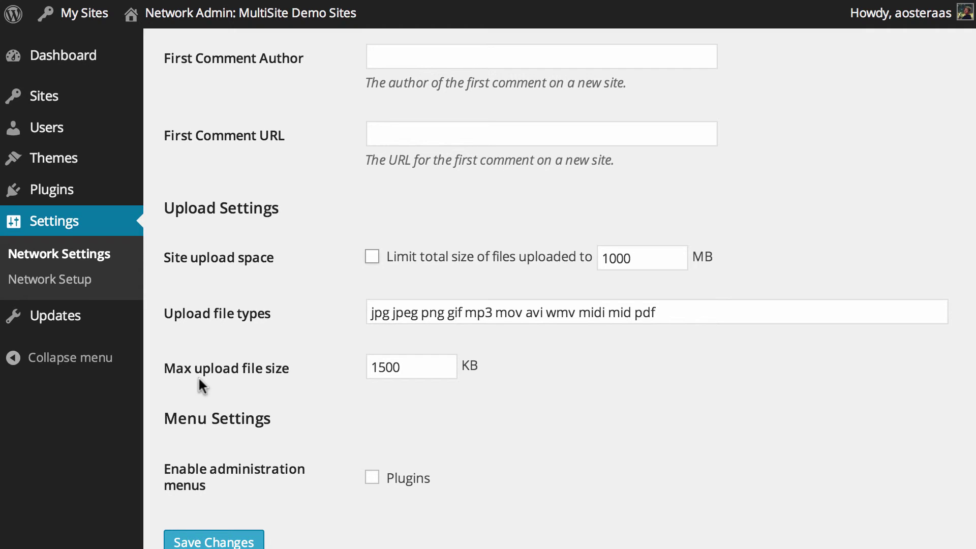
Step: Enable the Plugins administration menu and save the network settings
{"action": "left_click", "coordinate": [415, 377]}
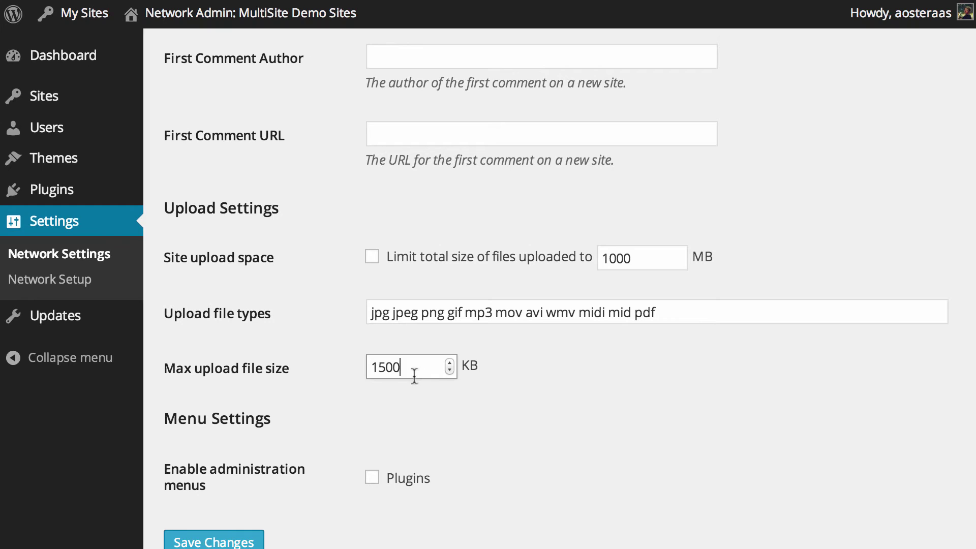
{"action": "left_click", "coordinate": [438, 393]}
{"action": "left_click", "coordinate": [373, 476]}
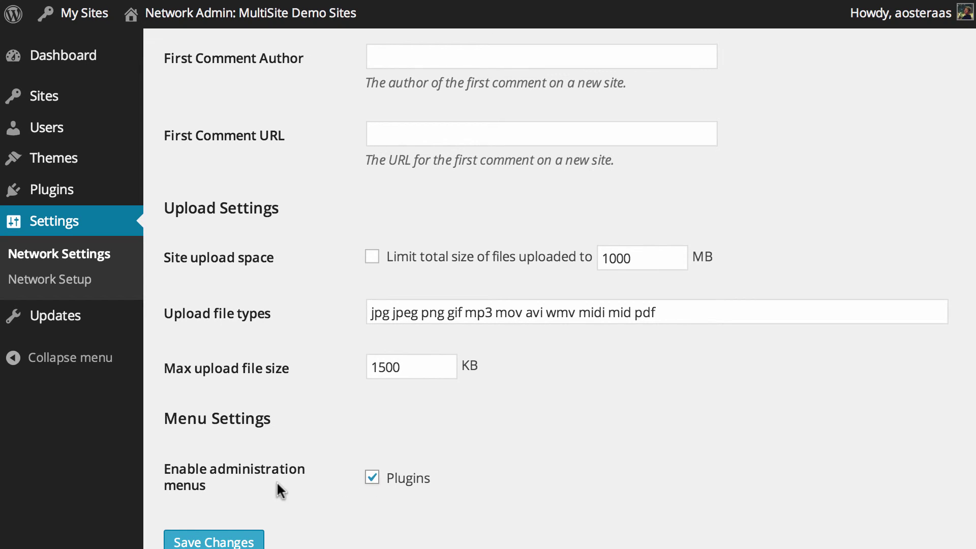
{"action": "scroll", "coordinate": [273, 482], "scroll_direction": "down", "scroll_amount": 2}
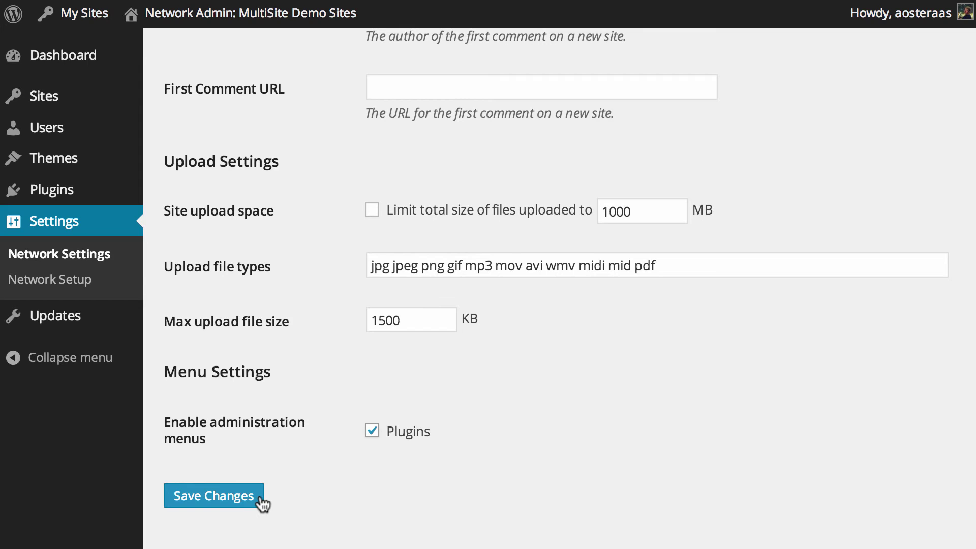
{"action": "left_click", "coordinate": [260, 498]}
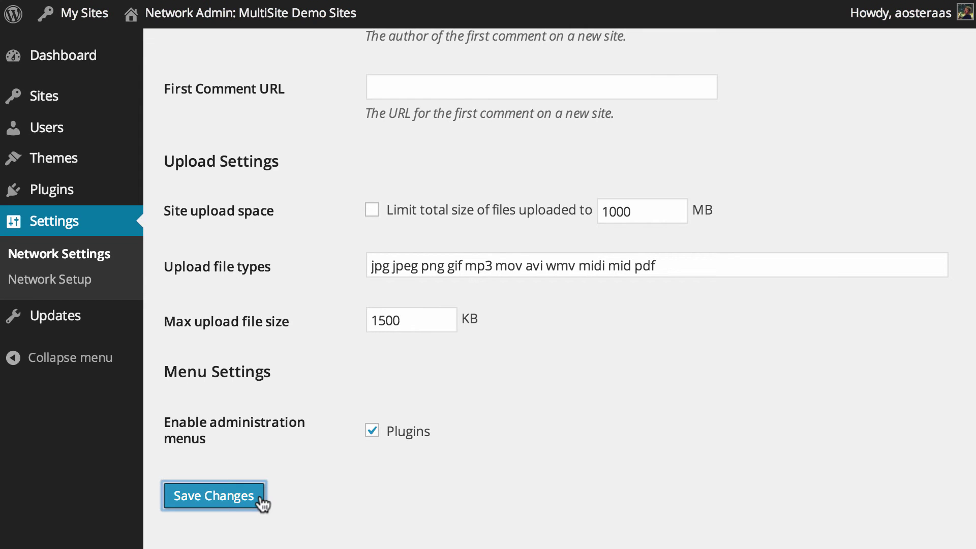